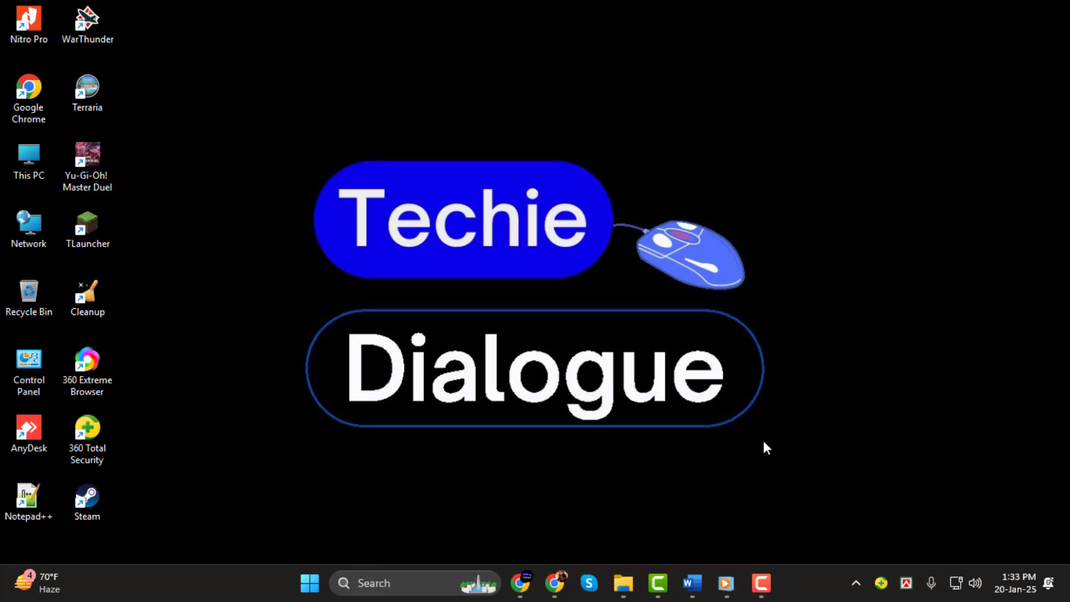
Step: Open ELDORADO.pdf from Downloads with Word via the right-click Open with menu
left_click(623, 582)
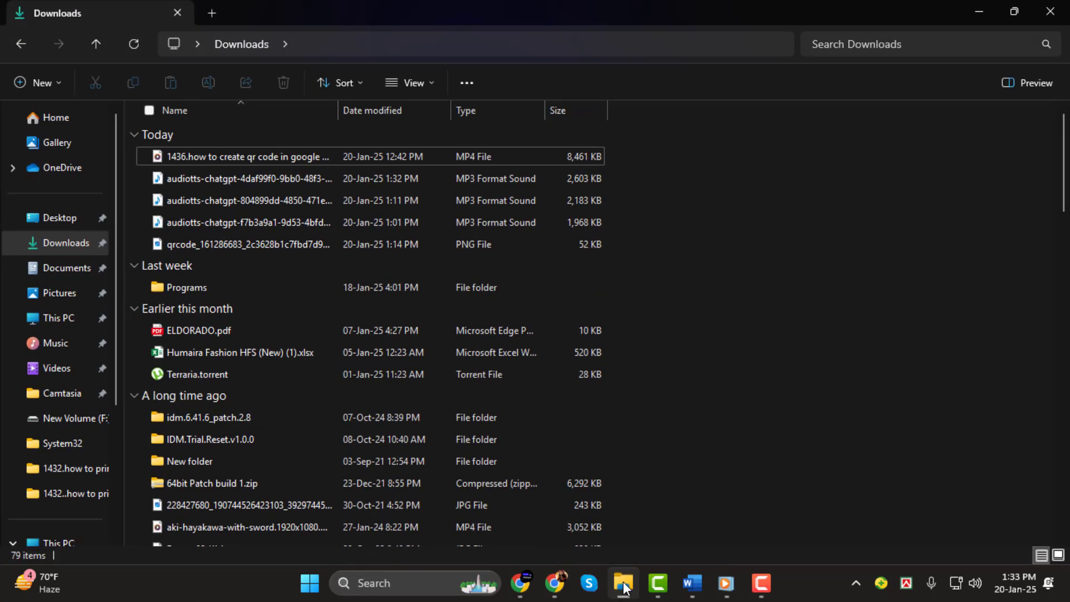
left_click(260, 332)
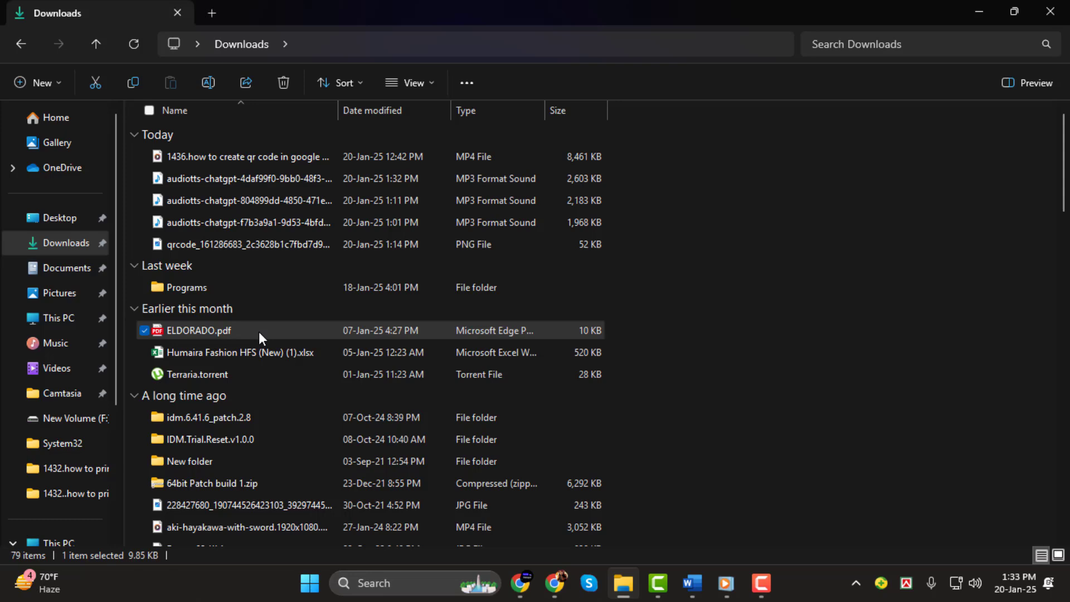
right_click(259, 332)
mouse_move(376, 217)
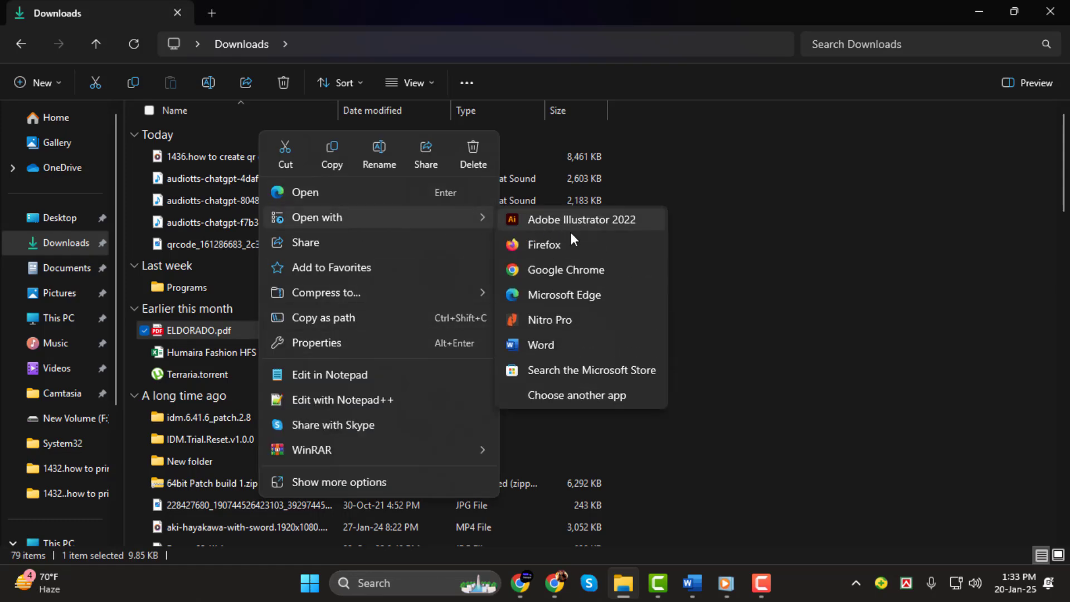
left_click(554, 344)
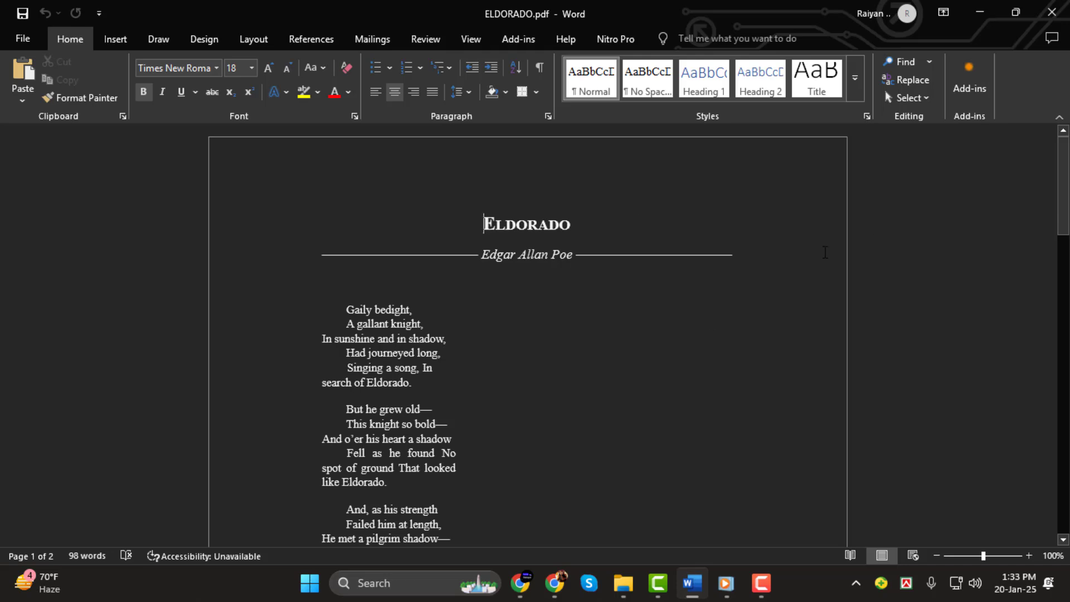
Step: Reach the Word Options dialog through File > More > Options
left_click(23, 39)
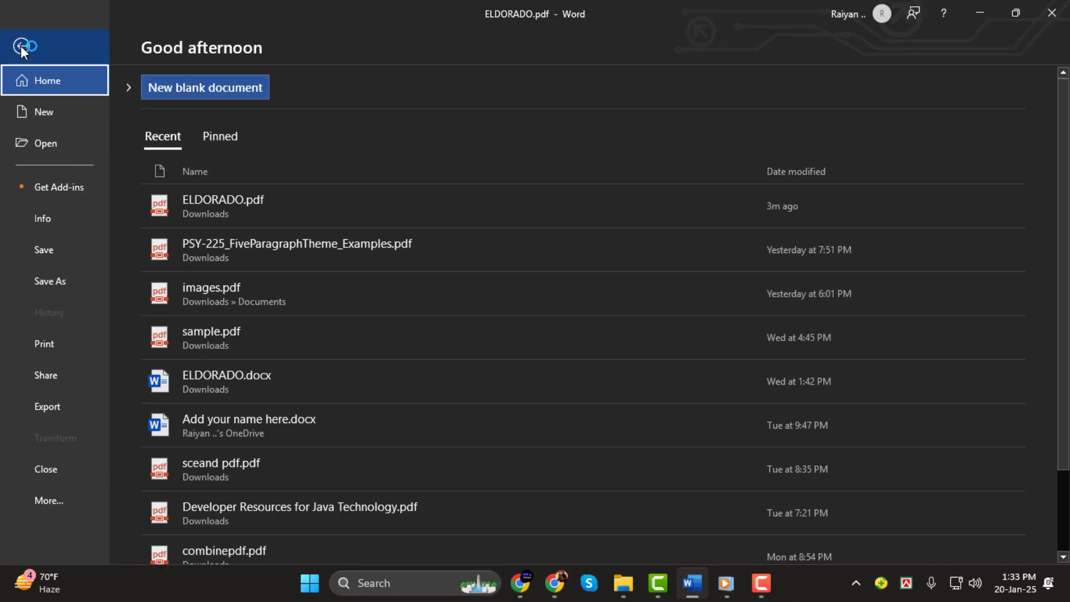
left_click(66, 494)
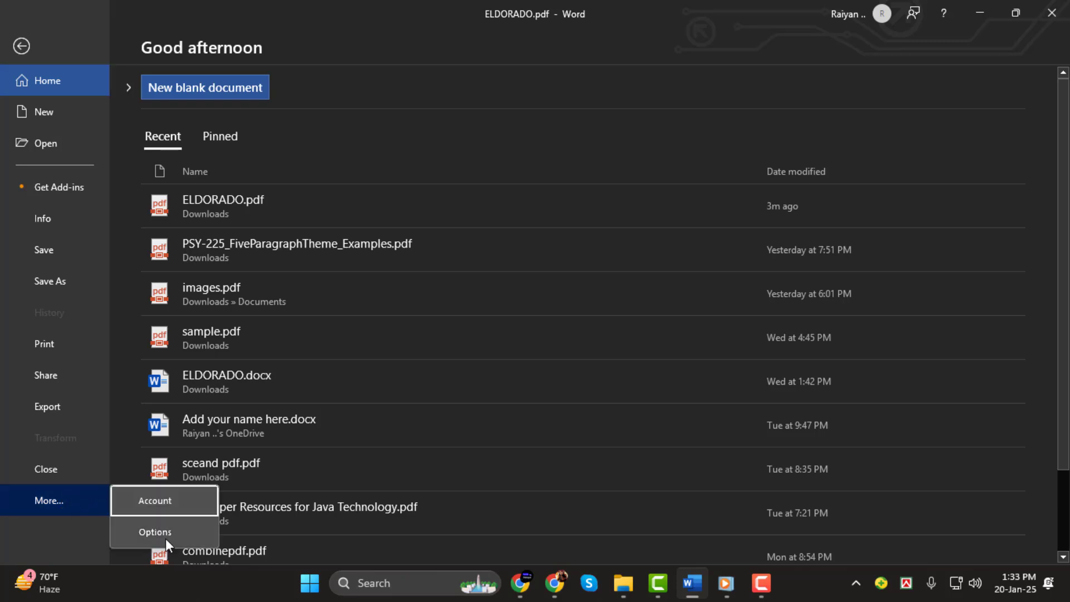
left_click(165, 535)
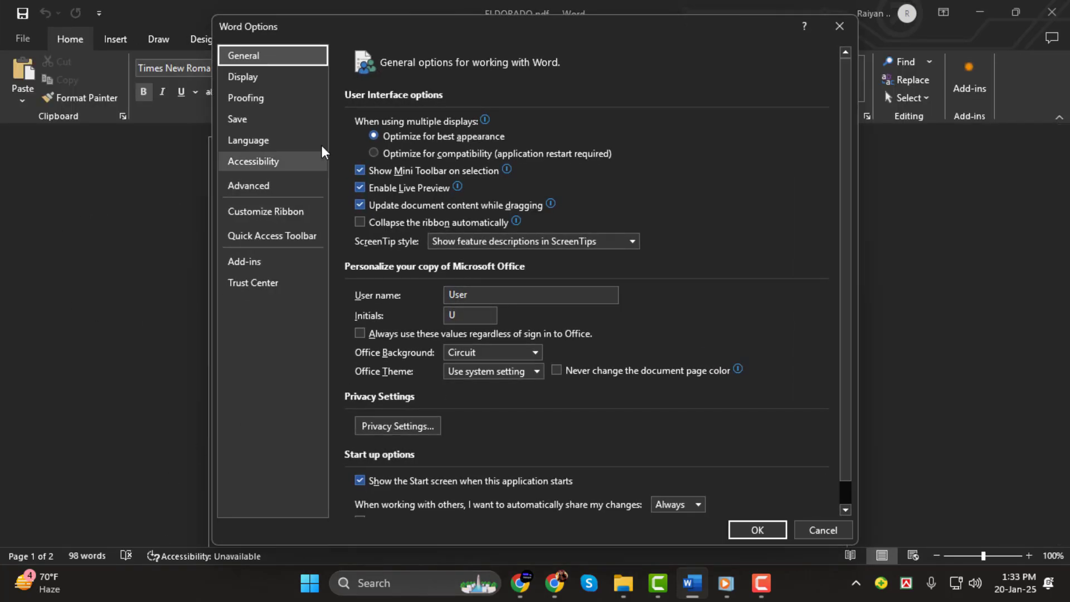
Step: In Save options, enable 'Embed fonts in the file' with both sub-options cleared, and confirm with OK
left_click(247, 122)
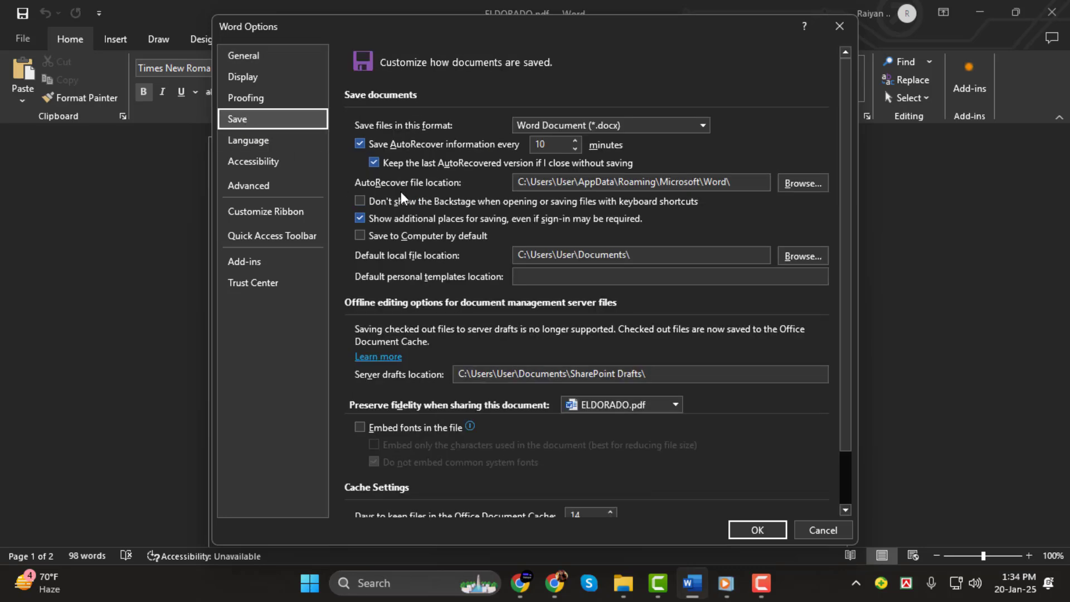
scroll(401, 198, "down", 3)
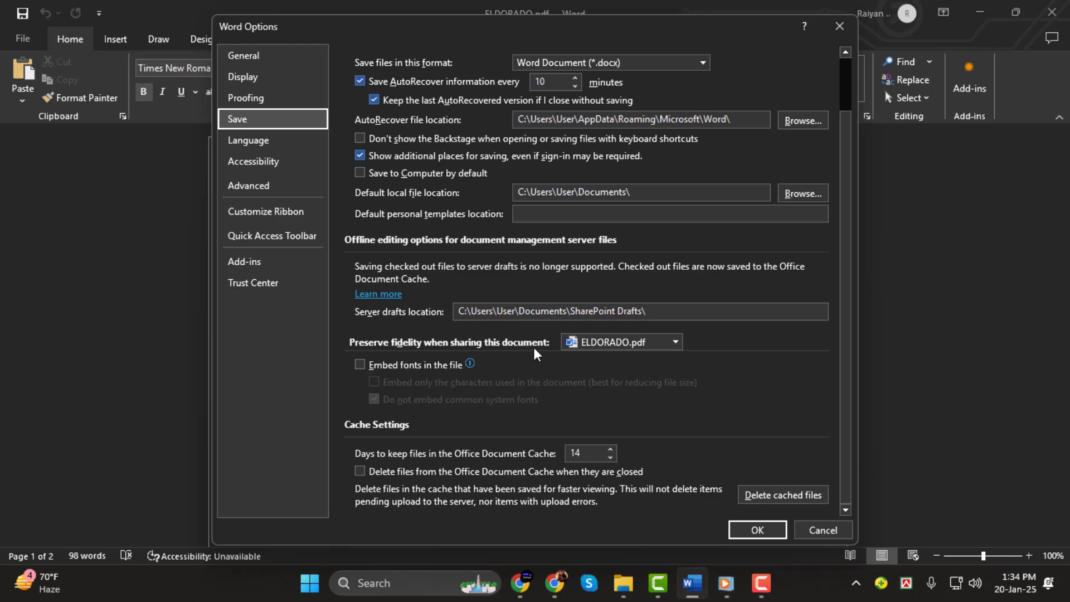
left_click(370, 365)
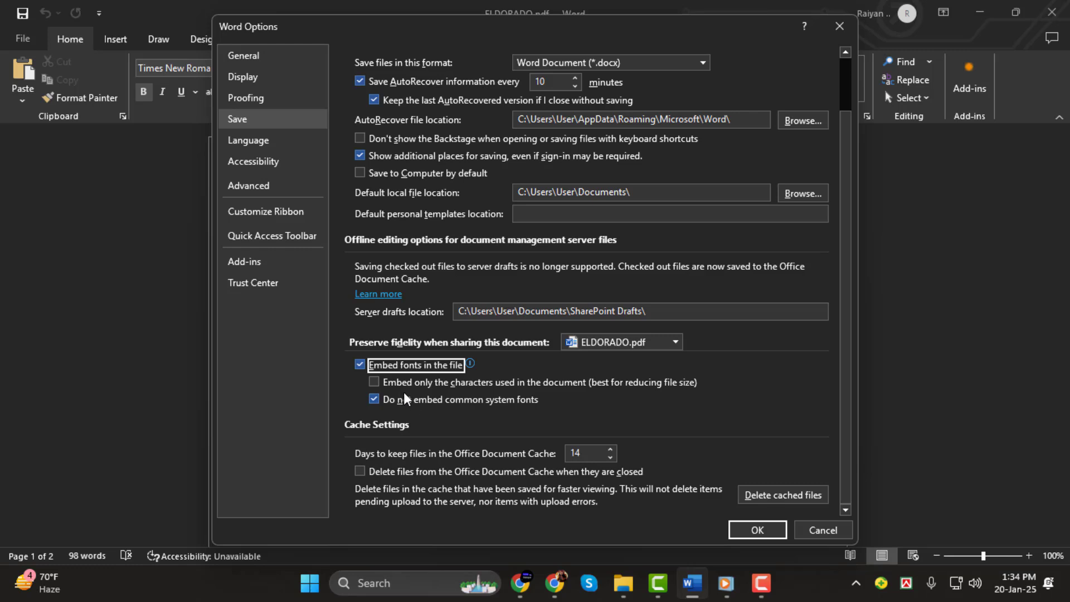
left_click(376, 400)
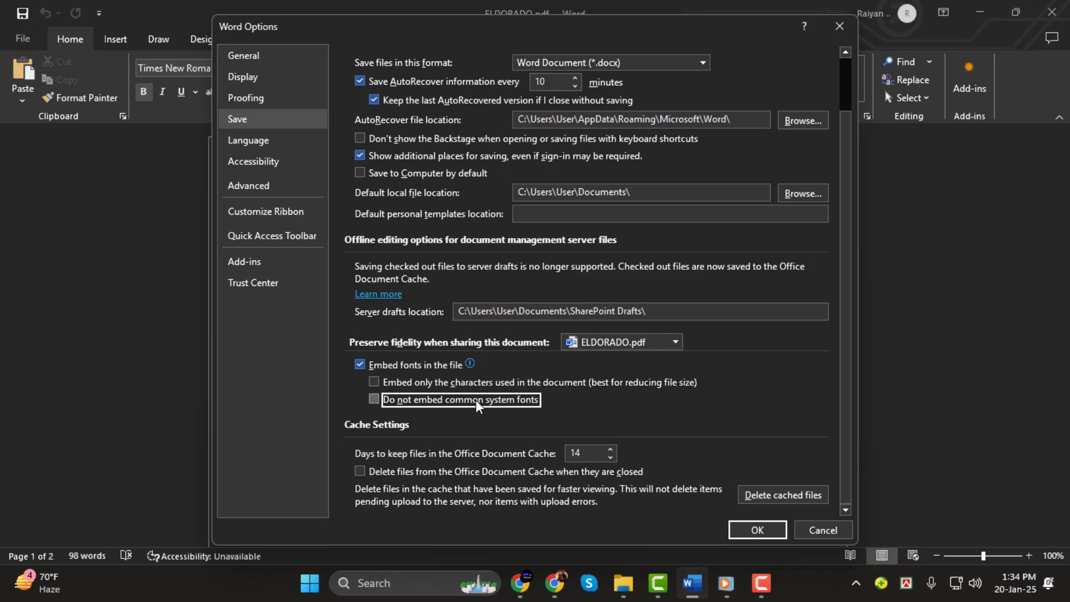
left_click(379, 387)
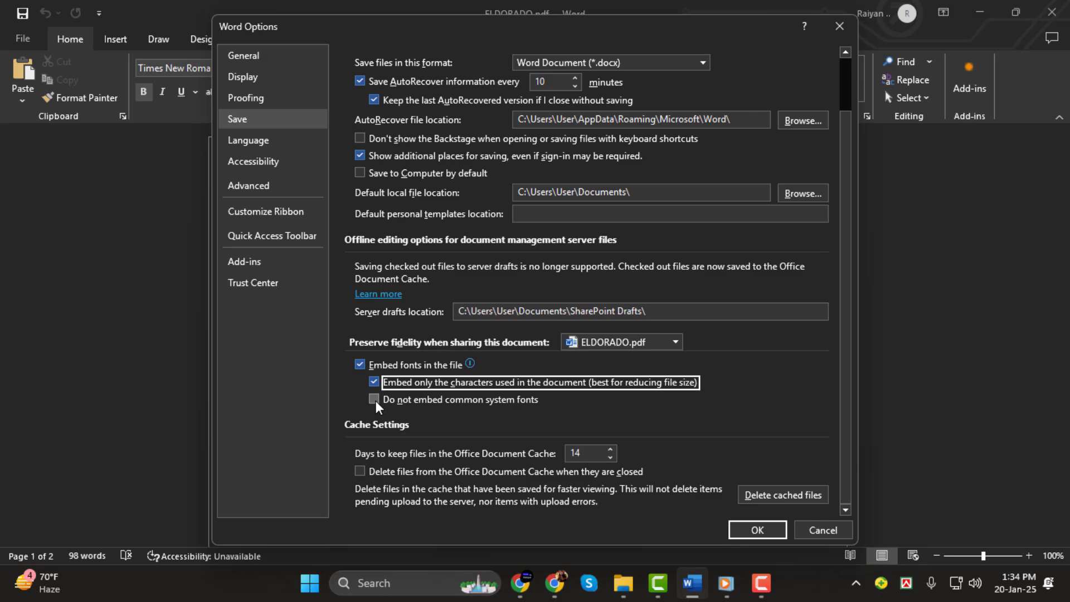
left_click(375, 384)
left_click(772, 538)
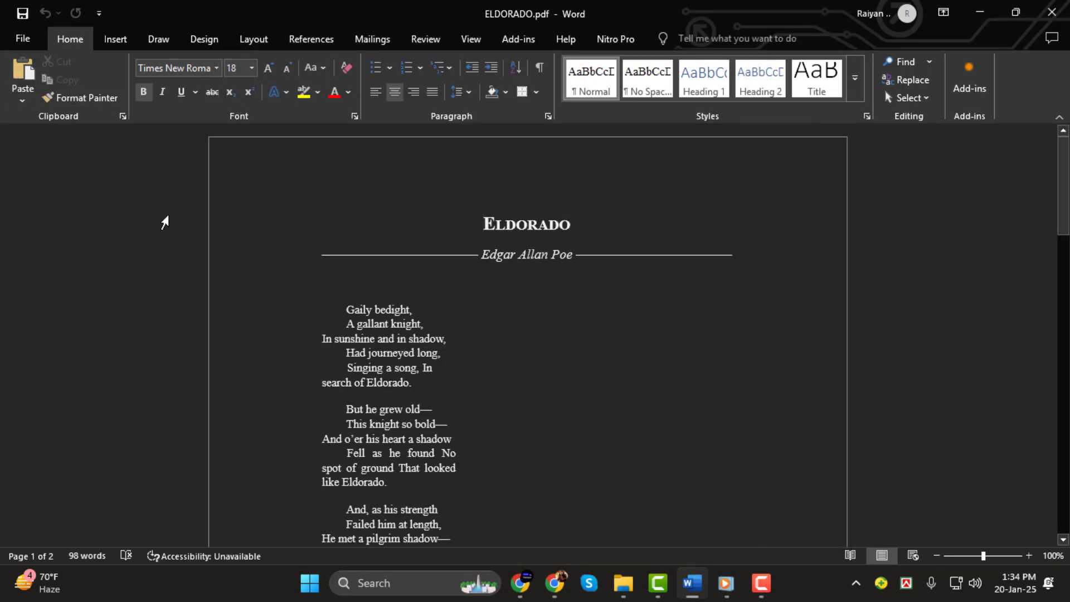
Step: Start Save As, browse to Downloads and set the save type to PDF
left_click(27, 39)
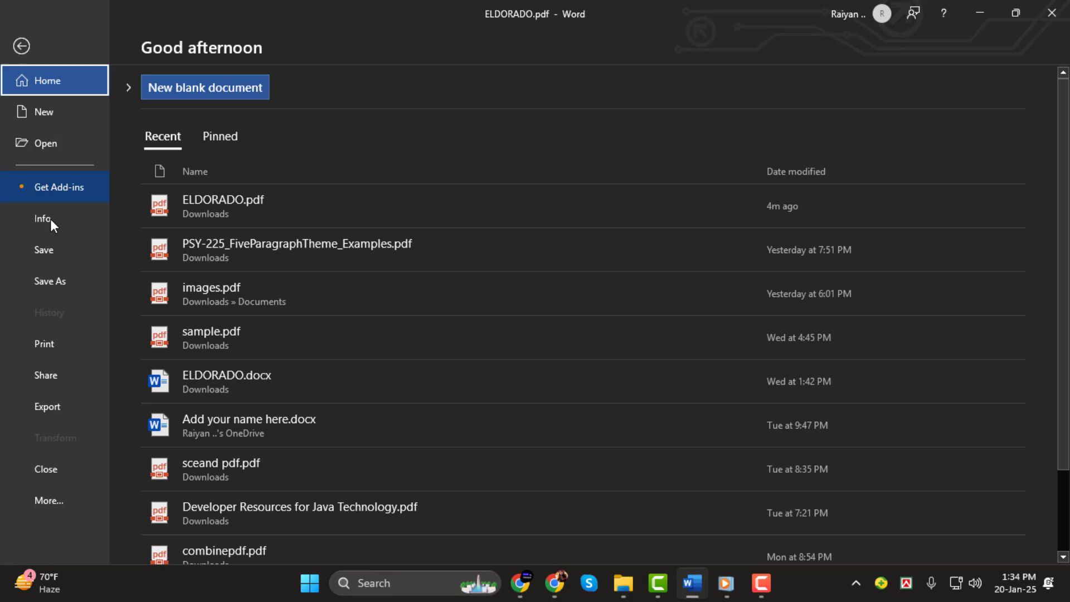
left_click(61, 282)
left_click(248, 383)
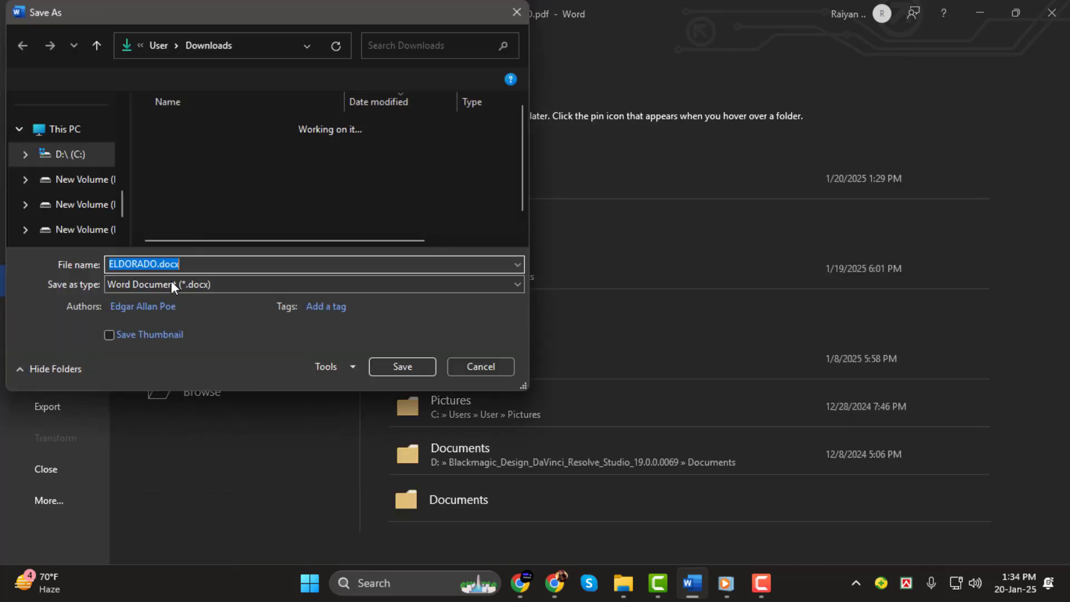
left_click(171, 281)
left_click(144, 371)
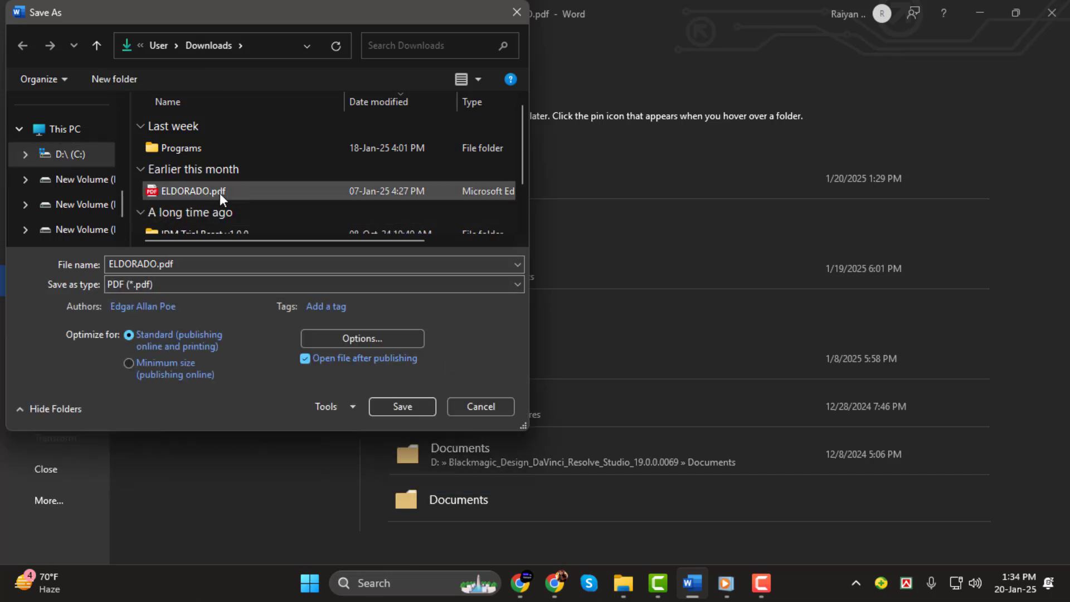
Step: Clear the file name, then dismiss the Save As dialog without saving
left_click(165, 265)
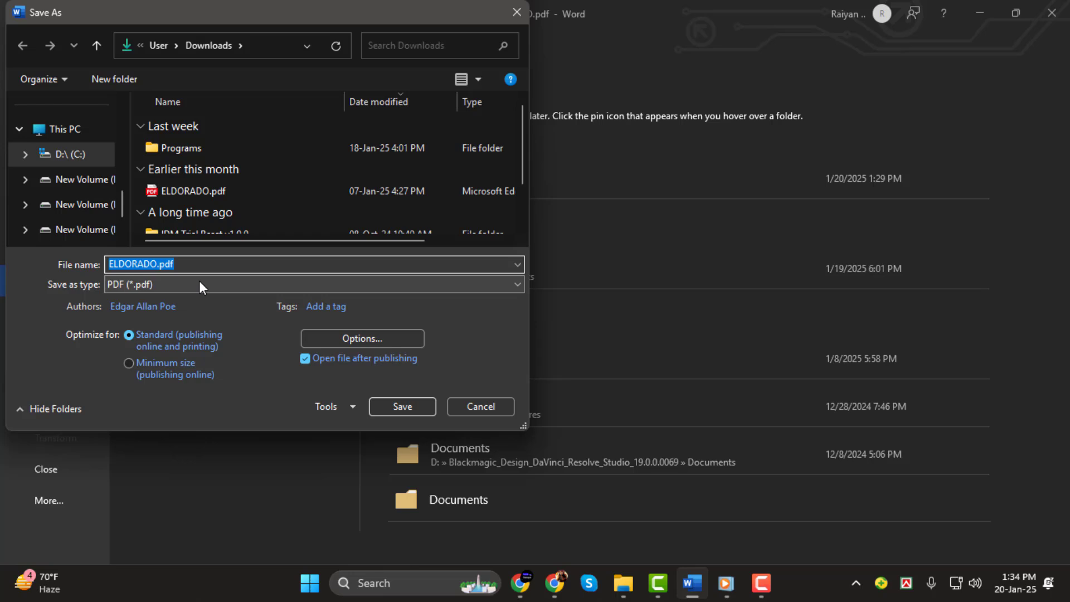
key("BackSpace")
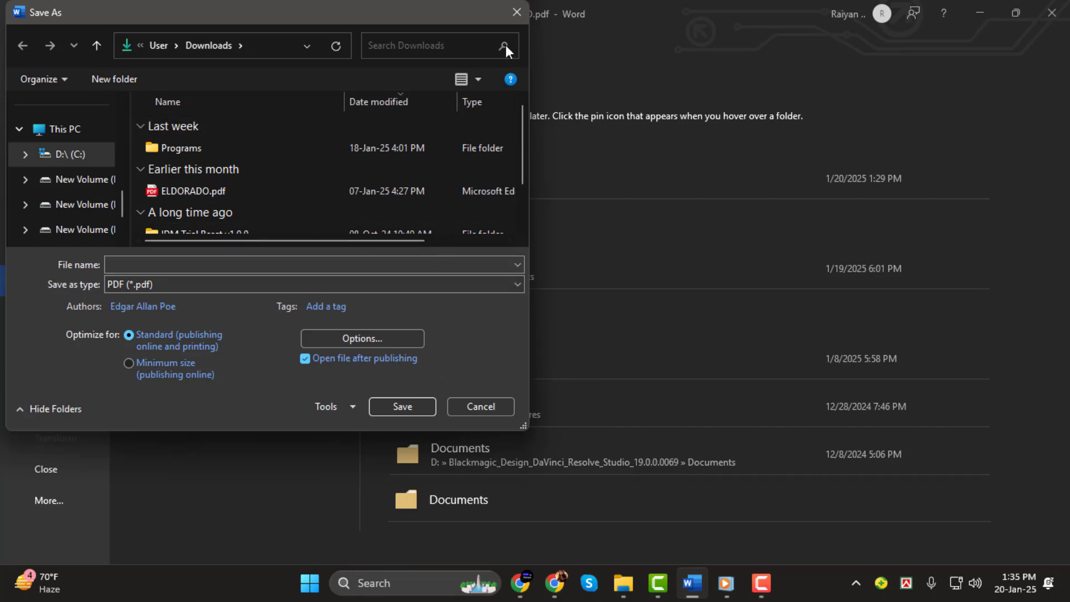
left_click(516, 13)
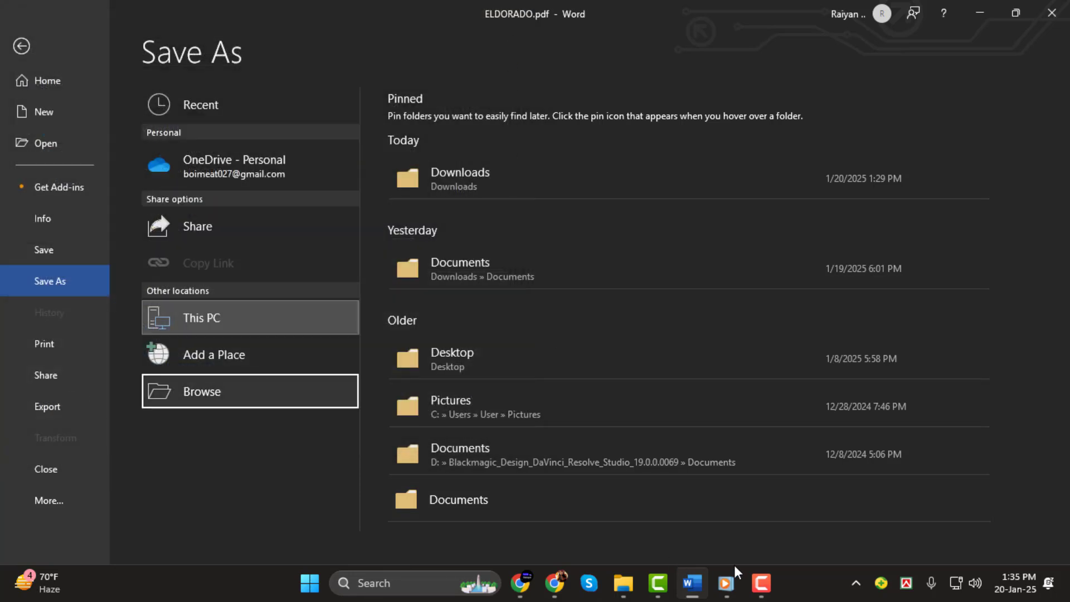